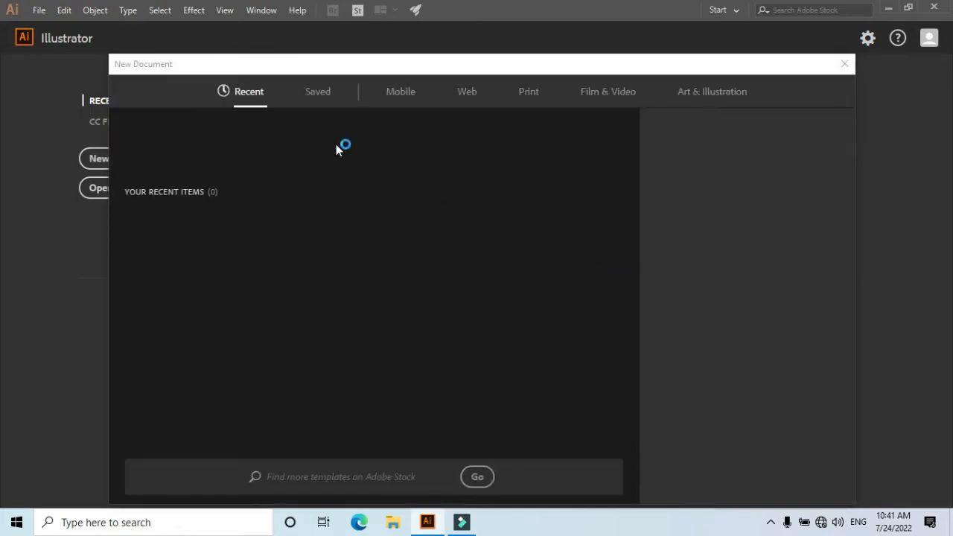
- Create a new web document with the Common 1366 x 768 px preset and collapse the Libraries panel
{"action": "left_click", "coordinate": [473, 94]}
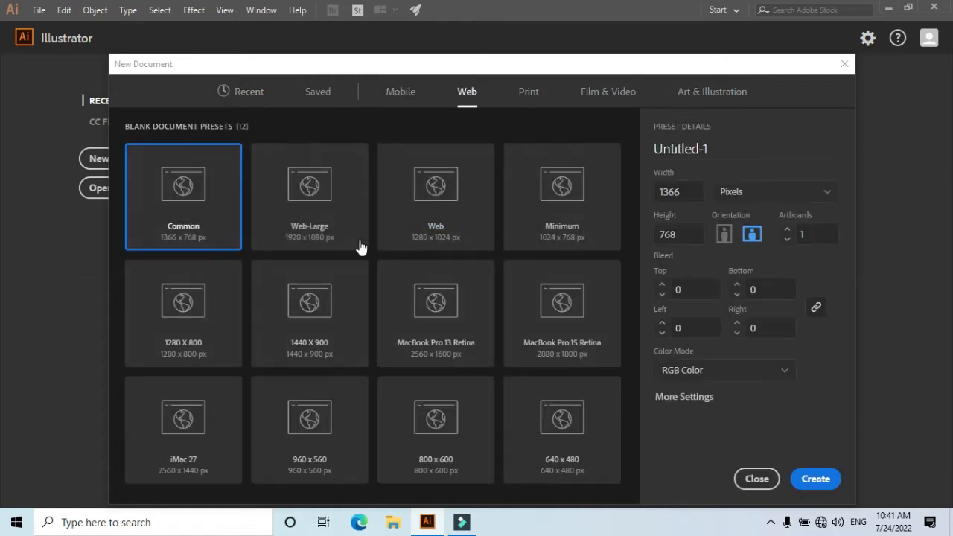
{"action": "left_click", "coordinate": [816, 479]}
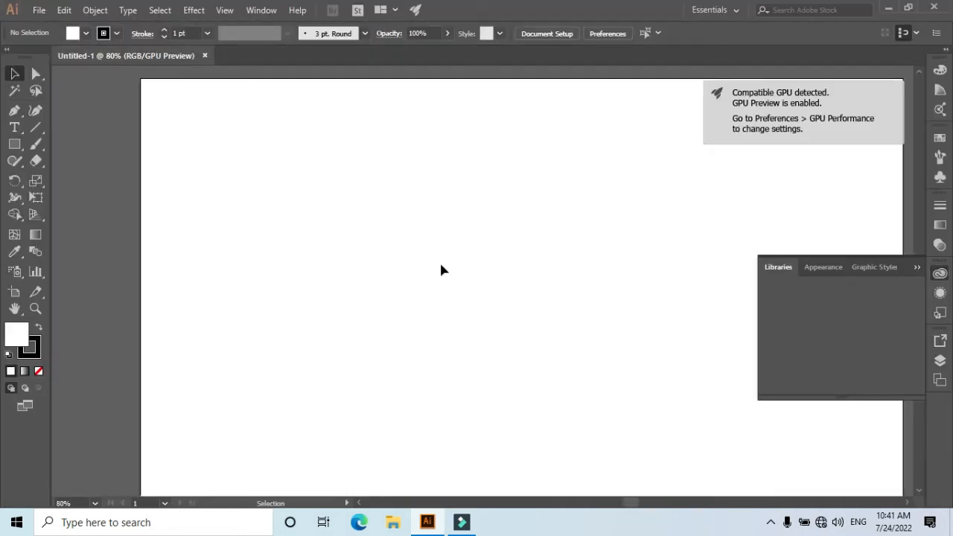
{"action": "left_click", "coordinate": [917, 267]}
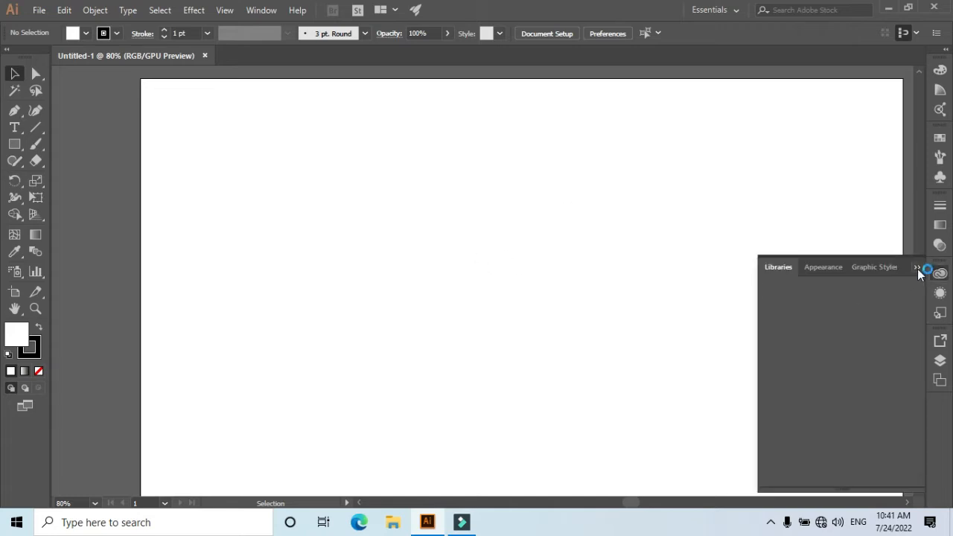
{"action": "left_click", "coordinate": [918, 268]}
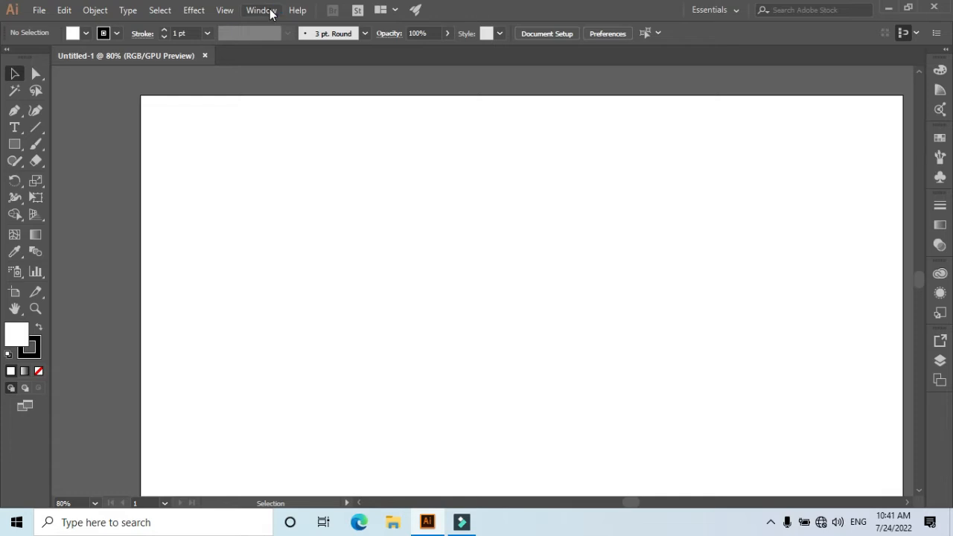
- Open the Web Icons symbol library, enlarge it to show all its symbols and move it toward the artboard's upper left
{"action": "left_click", "coordinate": [272, 14]}
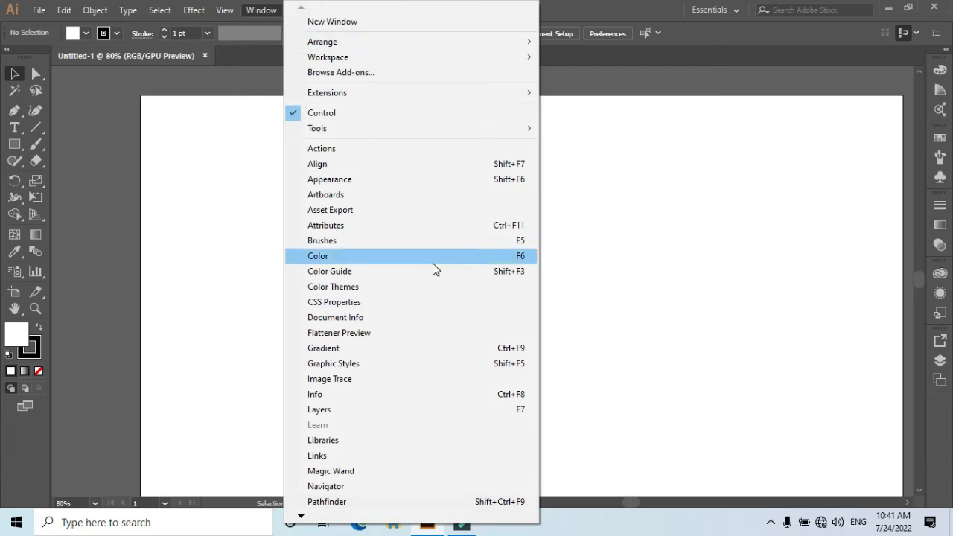
{"action": "left_click", "coordinate": [301, 519]}
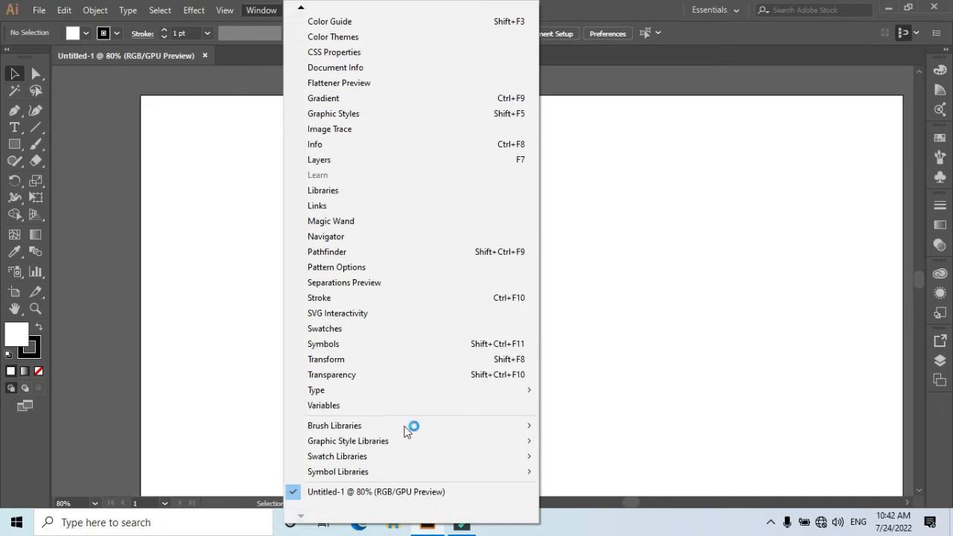
{"action": "mouse_move", "coordinate": [458, 395]}
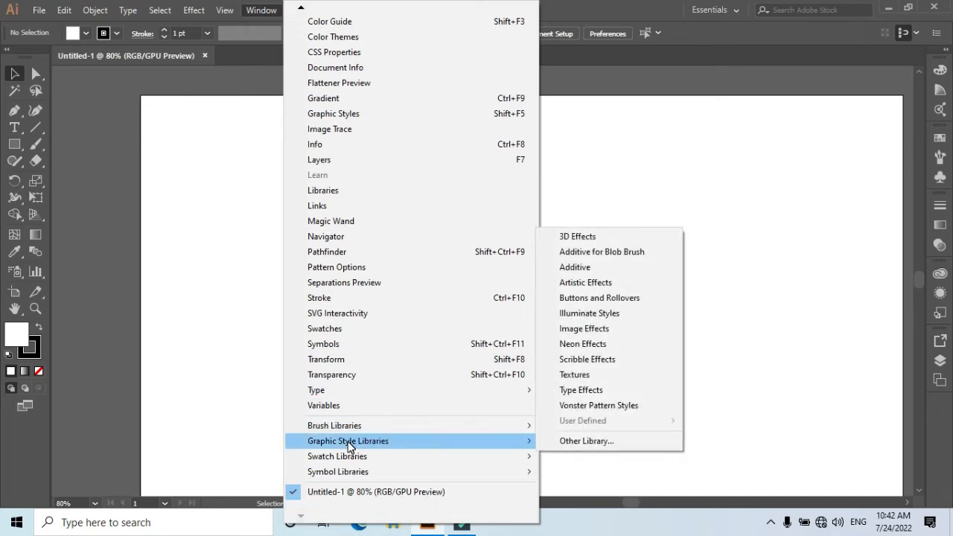
{"action": "mouse_move", "coordinate": [409, 475]}
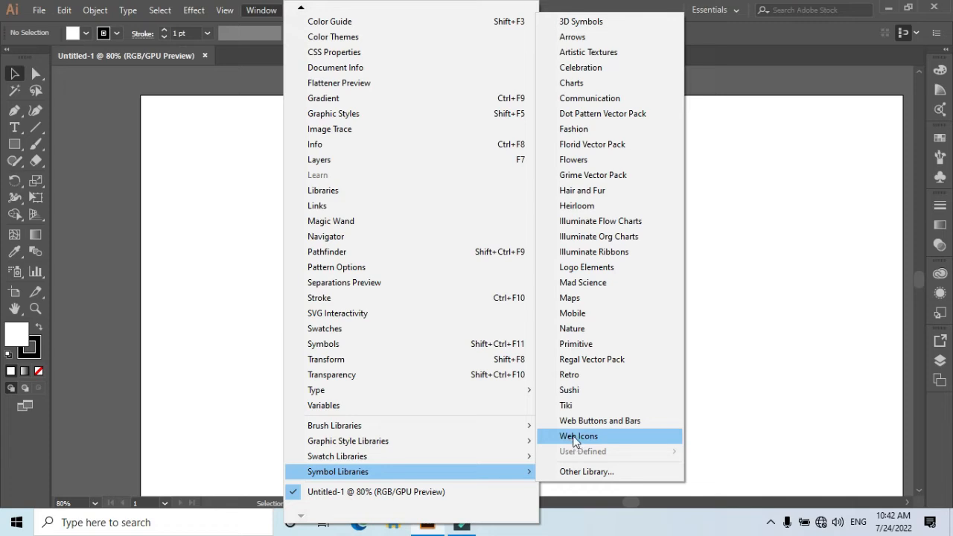
{"action": "left_click", "coordinate": [581, 439]}
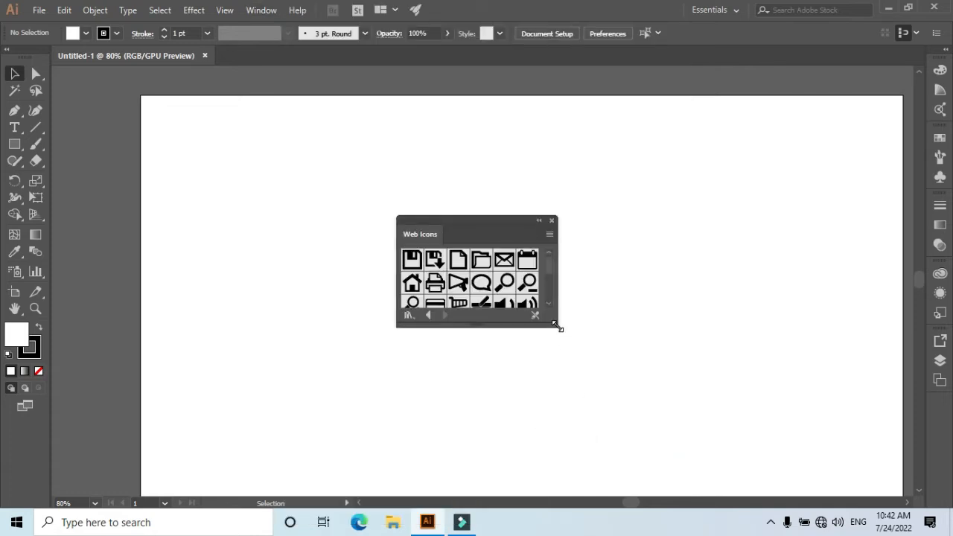
{"action": "left_click_drag", "start_coordinate": [557, 325], "coordinate": [756, 467]}
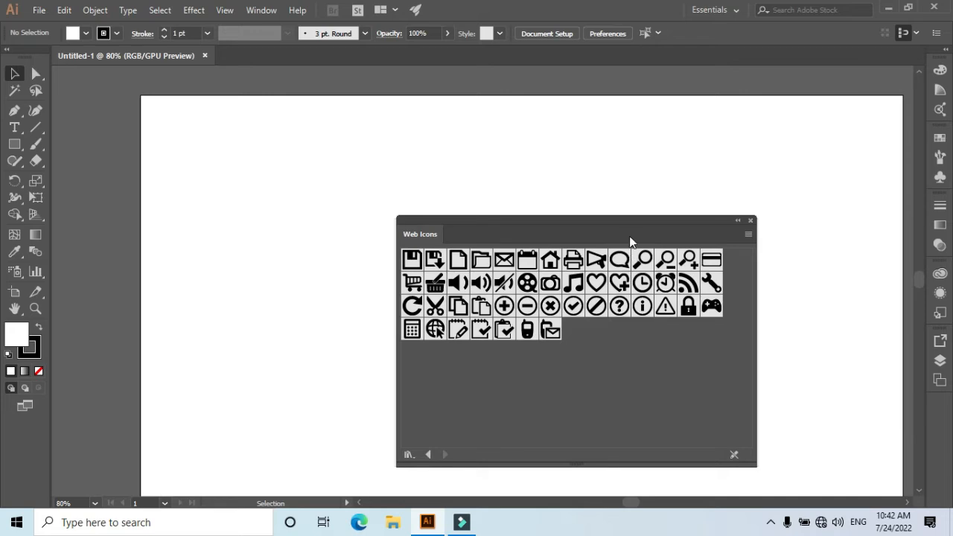
{"action": "left_click_drag", "start_coordinate": [622, 224], "coordinate": [445, 137]}
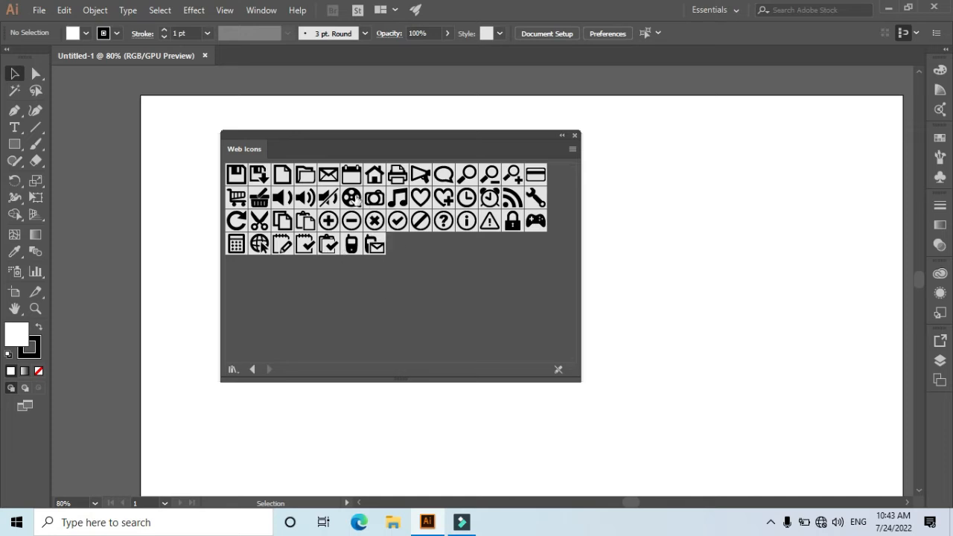
- Place the envelope symbol from the Web Icons library on the empty right side of the artboard
{"action": "left_click", "coordinate": [329, 179]}
{"action": "left_click_drag", "start_coordinate": [329, 179], "coordinate": [691, 201]}
{"action": "left_click", "coordinate": [689, 251]}
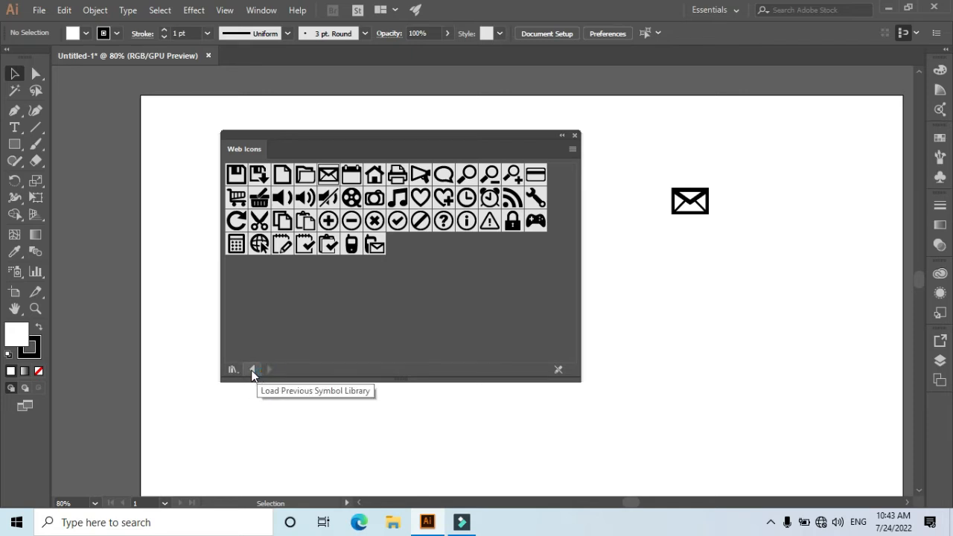
- Browse back through the preceding symbol libraries until the Nature library is loaded
{"action": "left_click", "coordinate": [252, 371]}
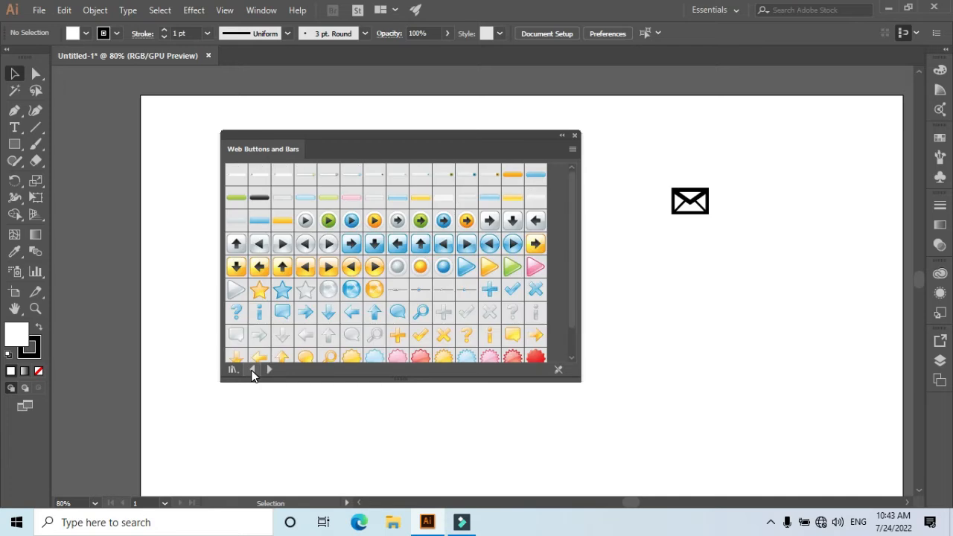
{"action": "scroll", "coordinate": [376, 299], "scroll_direction": "down", "scroll_amount": 1}
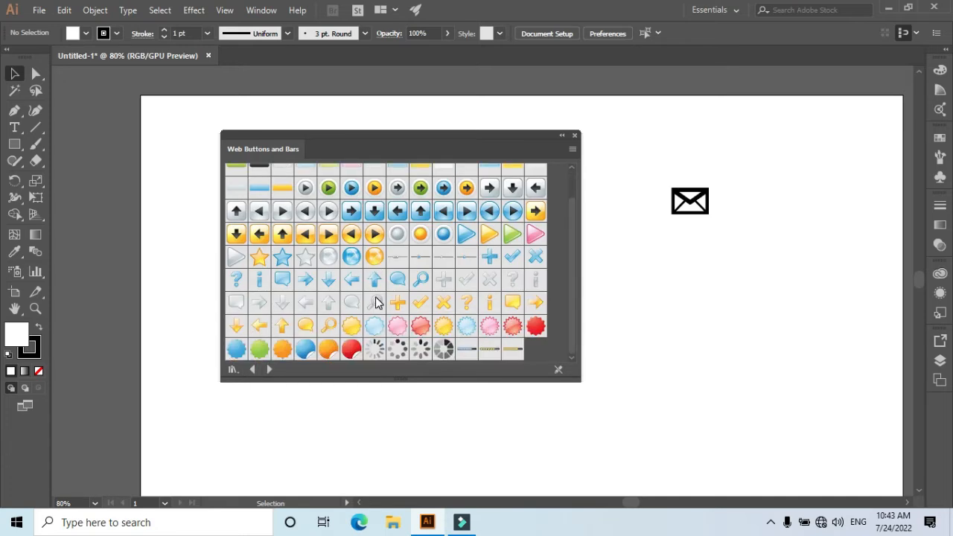
{"action": "left_click", "coordinate": [253, 370]}
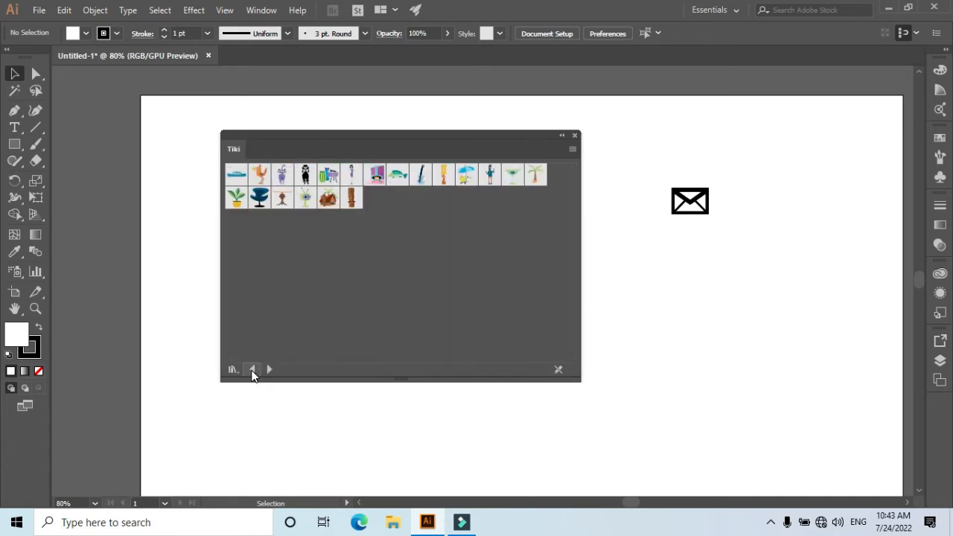
{"action": "left_click", "coordinate": [254, 372]}
{"action": "left_click", "coordinate": [253, 371]}
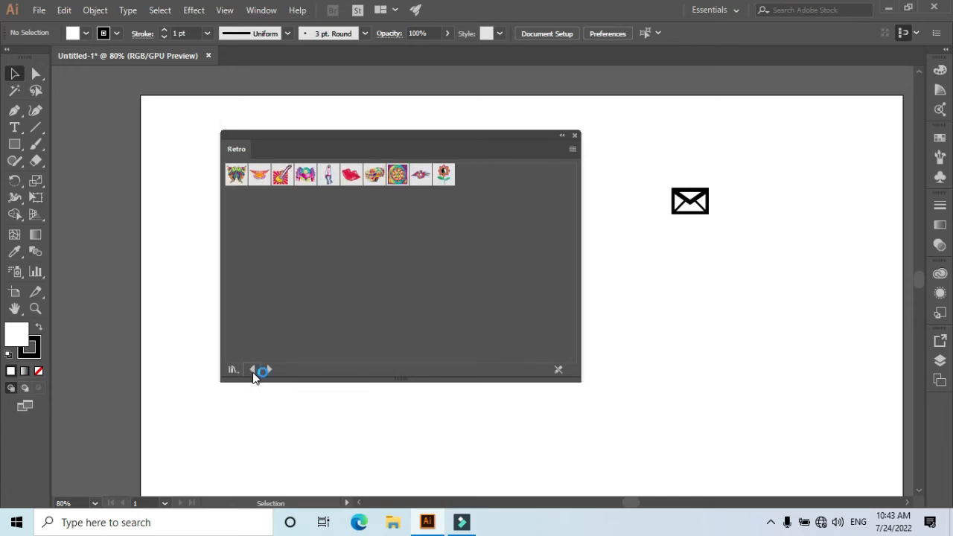
{"action": "left_click", "coordinate": [253, 371]}
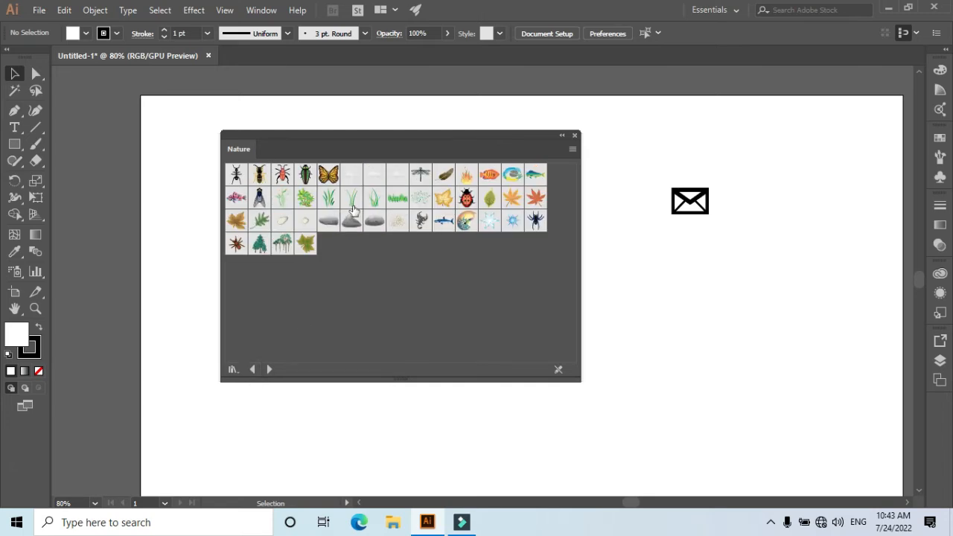
- Place the Grass 1 symbol beside the envelope and the green-brown leaf symbol below the grass, and close the Nature library
{"action": "left_click_drag", "start_coordinate": [332, 205], "coordinate": [763, 208]}
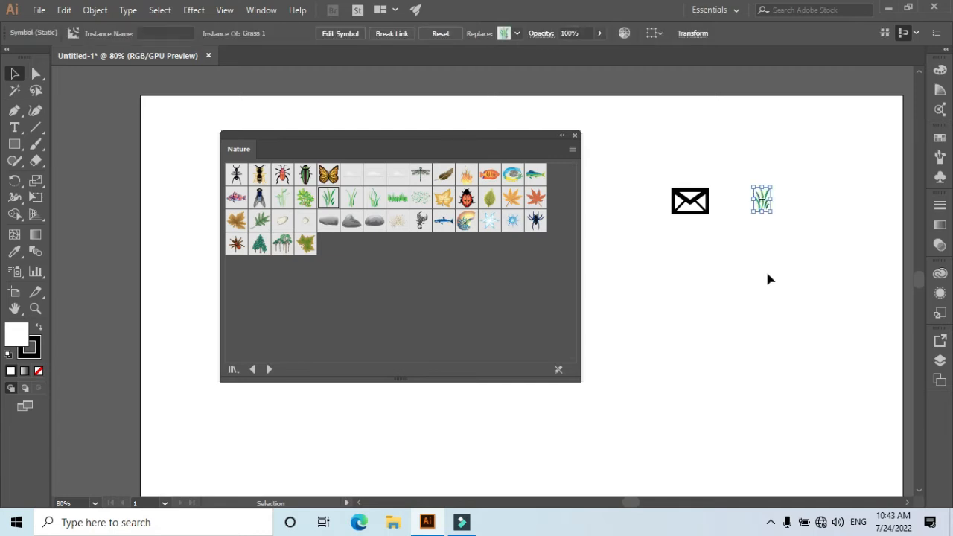
{"action": "left_click", "coordinate": [766, 268]}
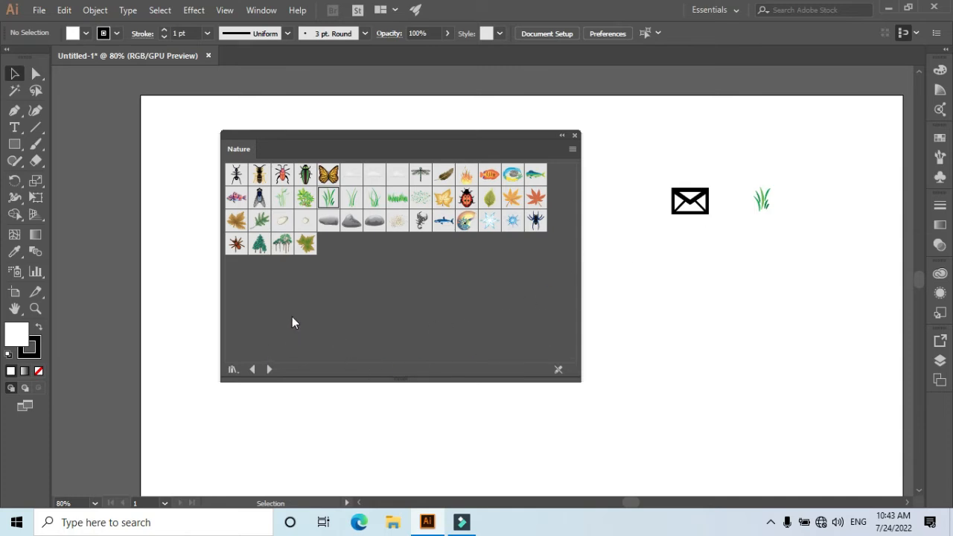
{"action": "left_click_drag", "start_coordinate": [302, 253], "coordinate": [762, 260]}
{"action": "left_click", "coordinate": [682, 295]}
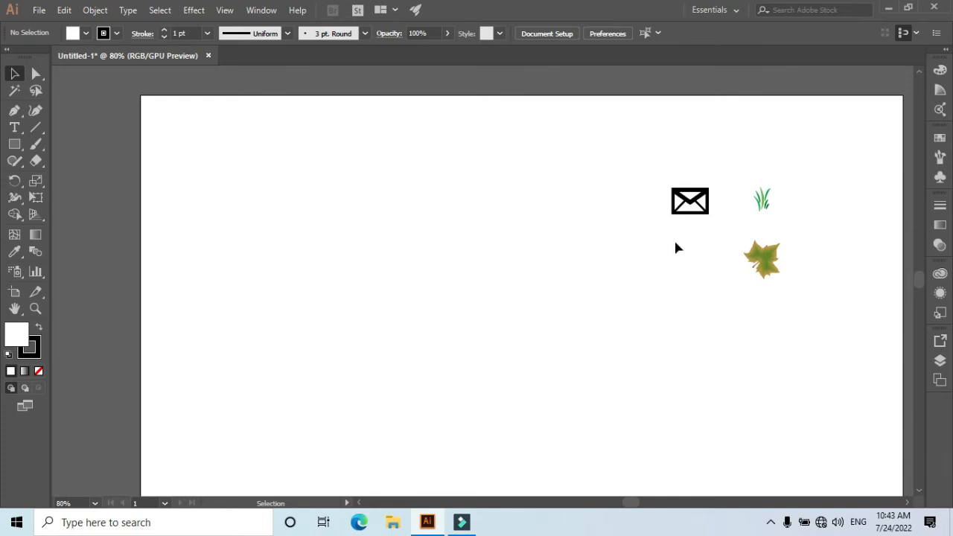
- Move the envelope icon to the open area left of the artboard's centre and break its link to the symbol
{"action": "left_click_drag", "start_coordinate": [691, 212], "coordinate": [415, 218]}
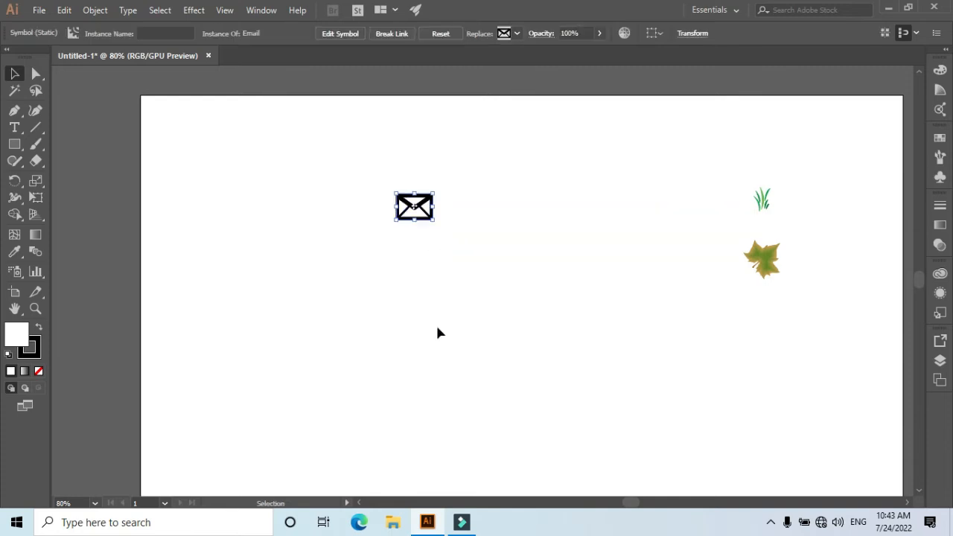
{"action": "left_click", "coordinate": [437, 328]}
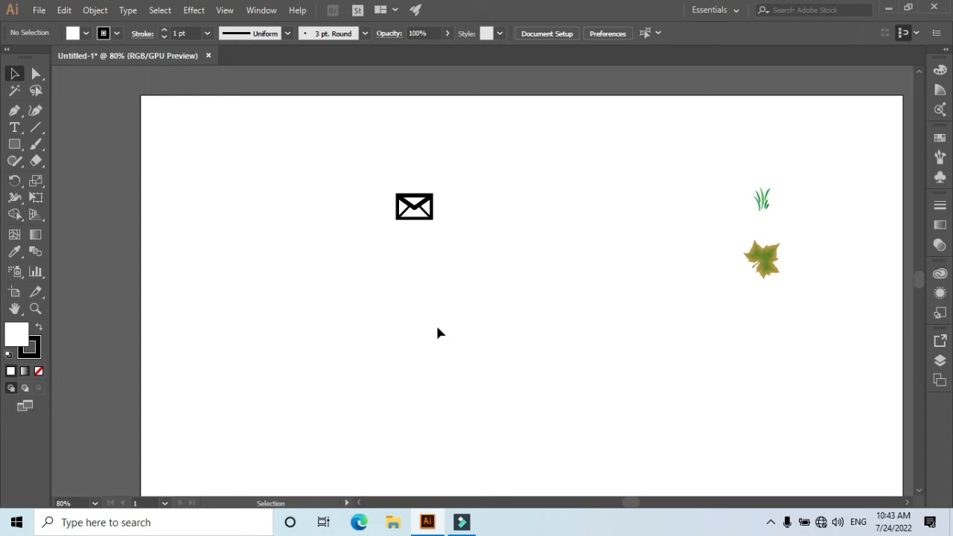
{"action": "left_click", "coordinate": [426, 217]}
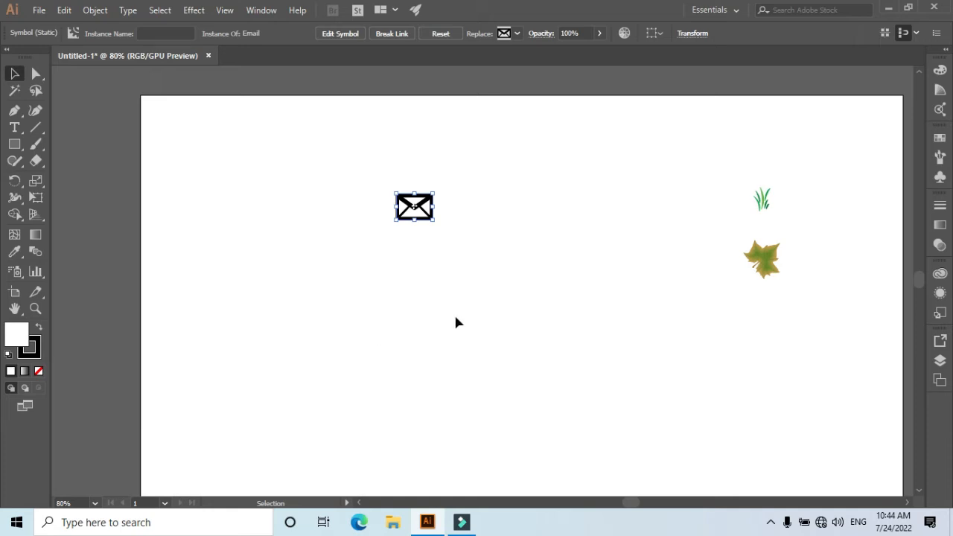
{"action": "scroll", "coordinate": [456, 319], "scroll_direction": "down", "scroll_amount": 1}
{"action": "scroll", "coordinate": [412, 250], "scroll_direction": "up", "scroll_amount": 1}
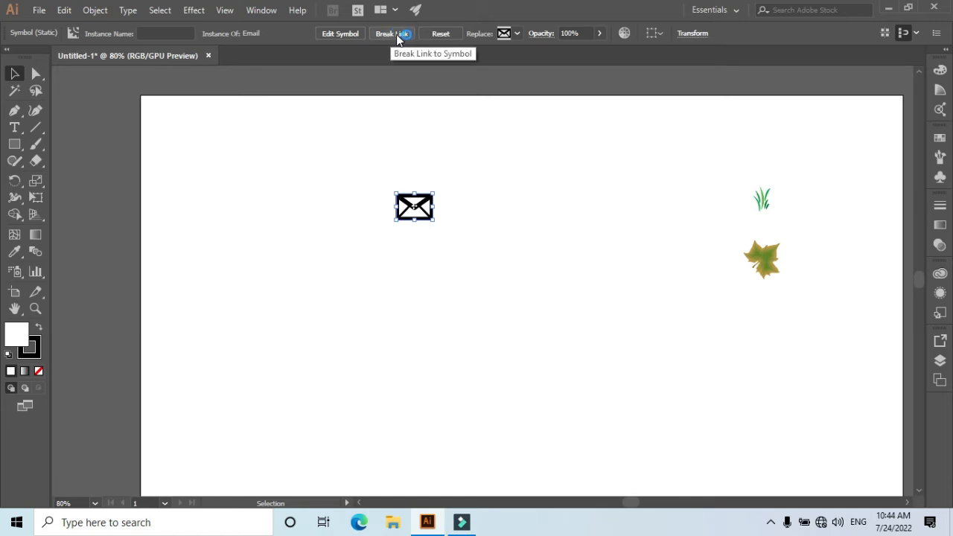
{"action": "left_click", "coordinate": [492, 121]}
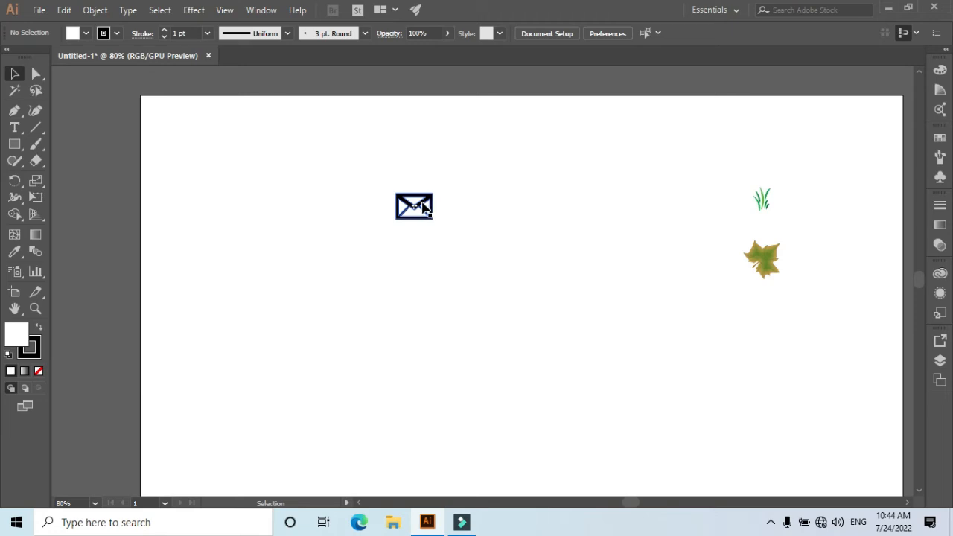
{"action": "left_click", "coordinate": [422, 207]}
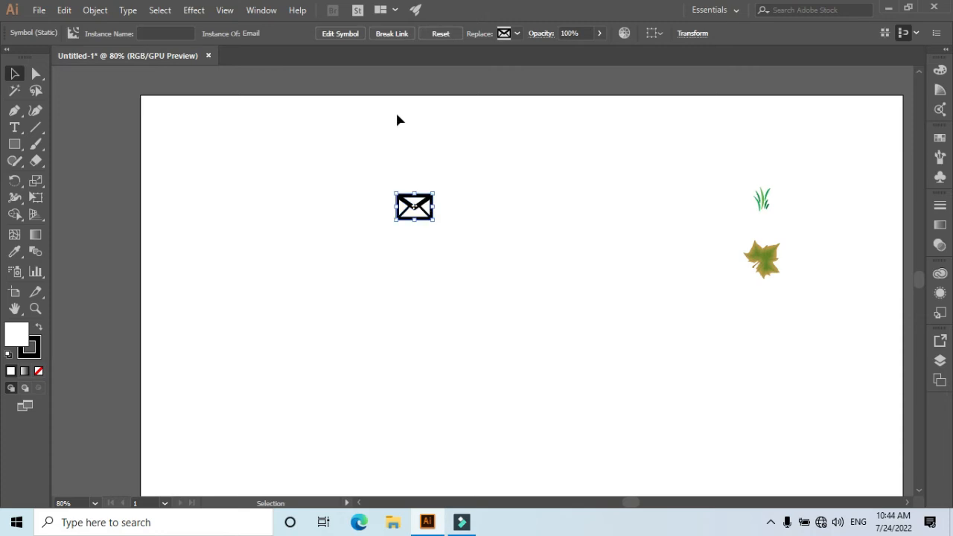
{"action": "left_click", "coordinate": [395, 35]}
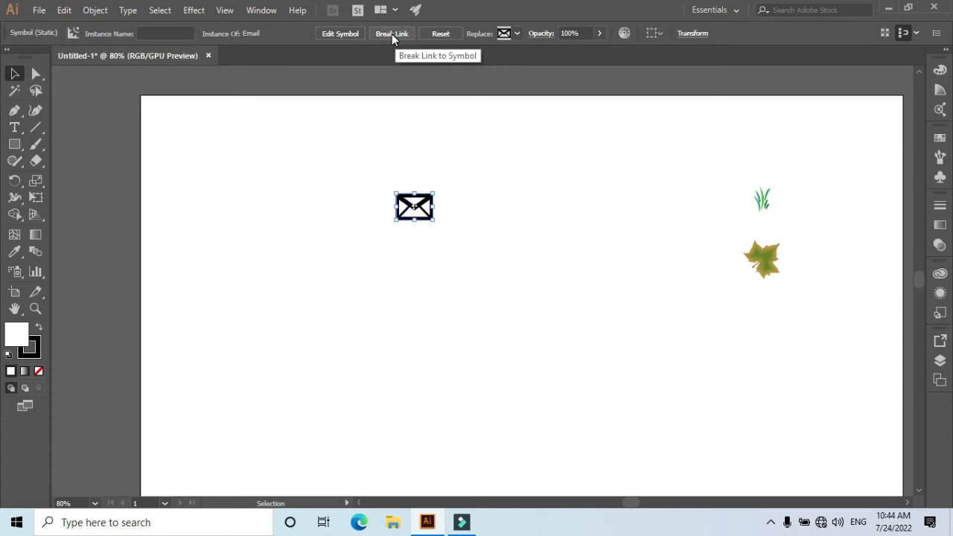
{"action": "left_click", "coordinate": [392, 34]}
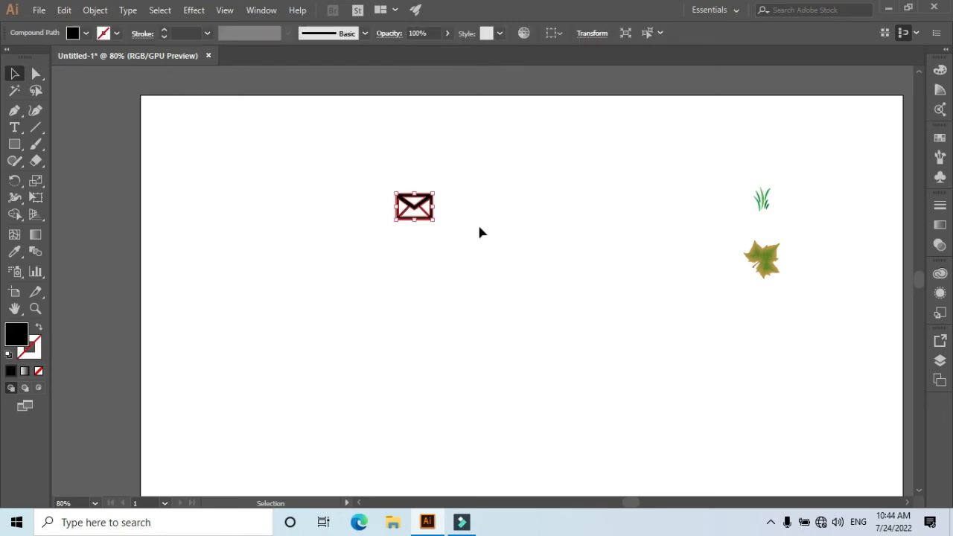
{"action": "left_click", "coordinate": [368, 233]}
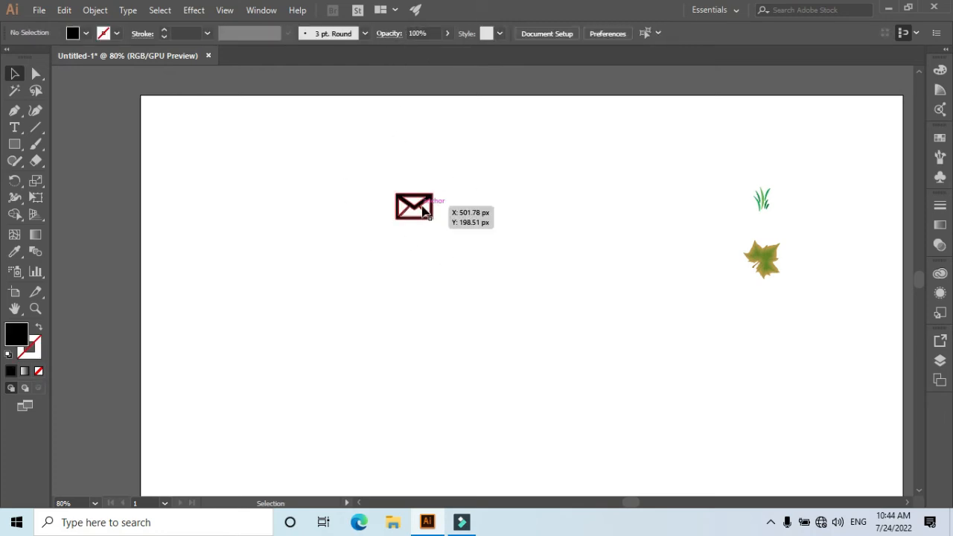
- Fill the envelope icon with the red swatch R=237 G=28 B=36 and move it farther toward the artboard's left edge
{"action": "left_click", "coordinate": [417, 208]}
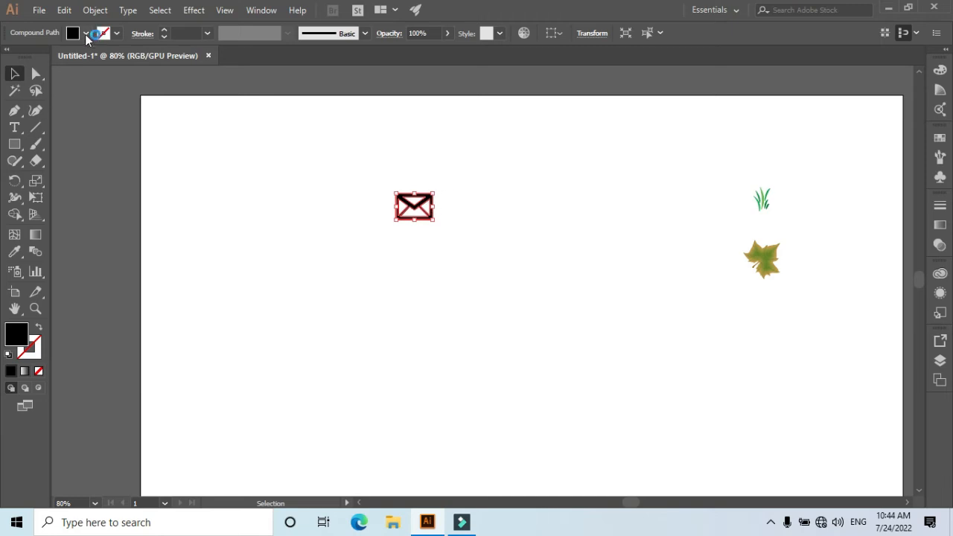
{"action": "left_click", "coordinate": [85, 34]}
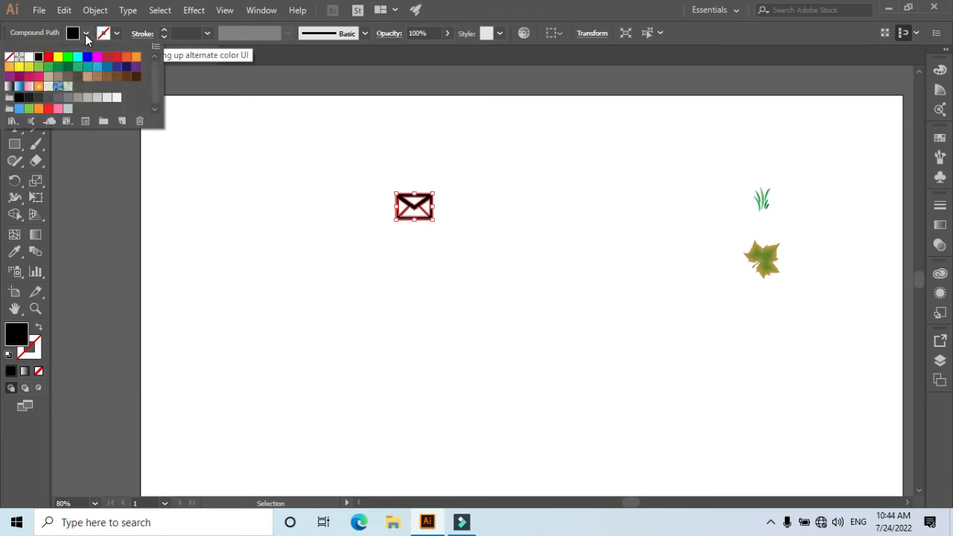
{"action": "left_click", "coordinate": [38, 77]}
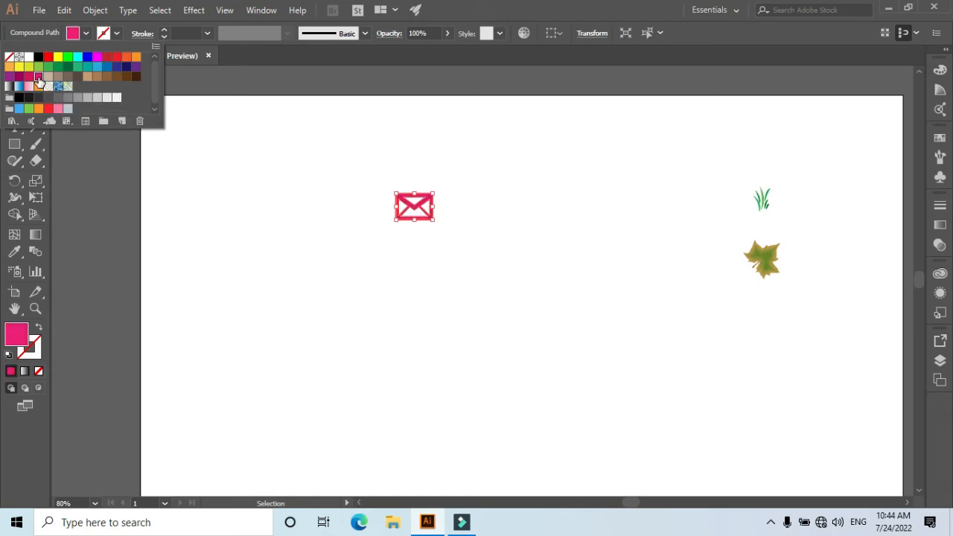
{"action": "left_click", "coordinate": [109, 58]}
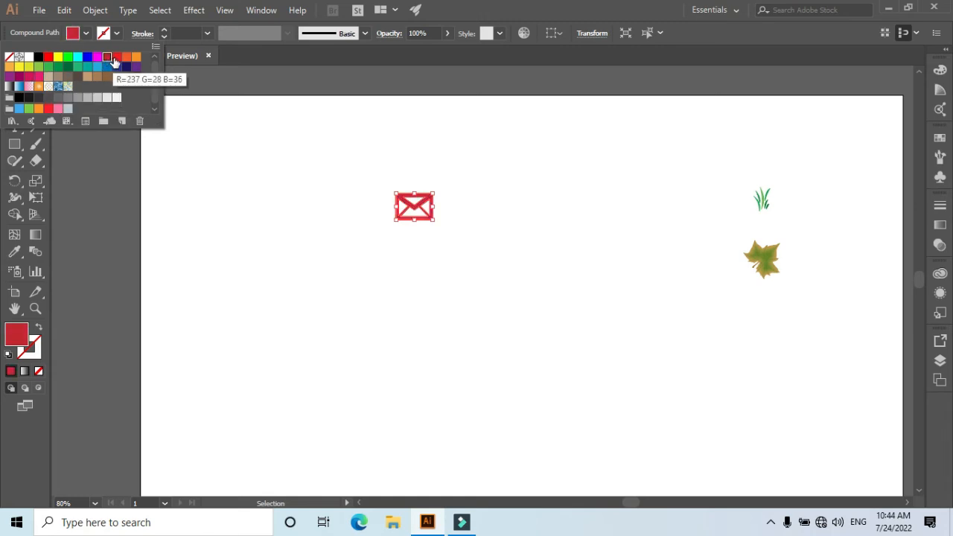
{"action": "left_click", "coordinate": [288, 227]}
{"action": "left_click", "coordinate": [289, 227]}
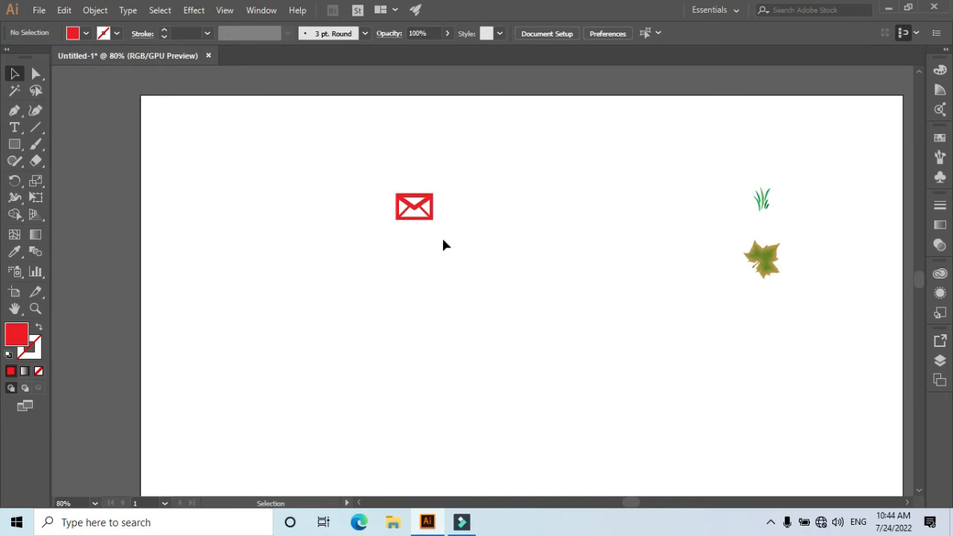
{"action": "left_click_drag", "start_coordinate": [430, 222], "coordinate": [312, 216]}
{"action": "left_click", "coordinate": [336, 280]}
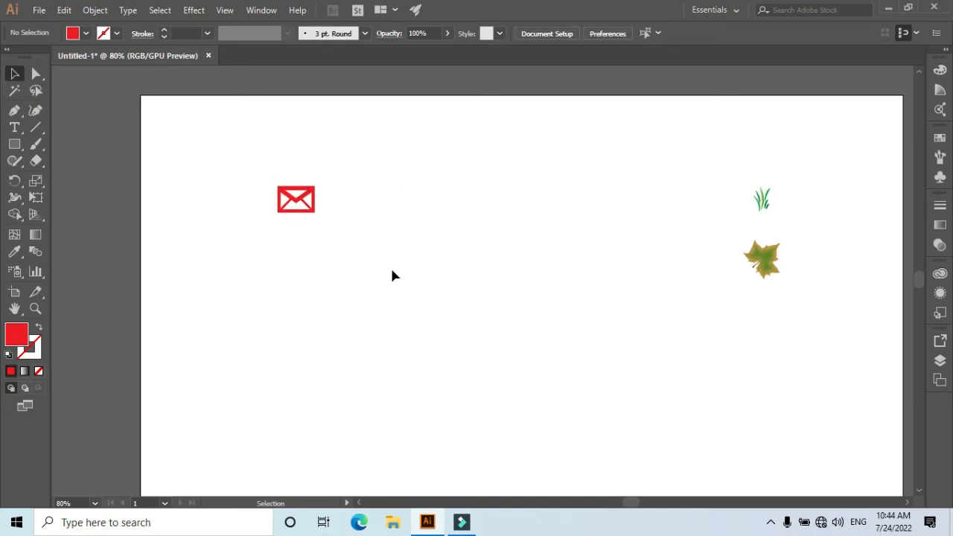
- Undo the envelope icon's last moves, red fill and broken symbol link, and deselect it
{"action": "key", "text": "a"}
{"action": "key", "text": "ctrl+z"}
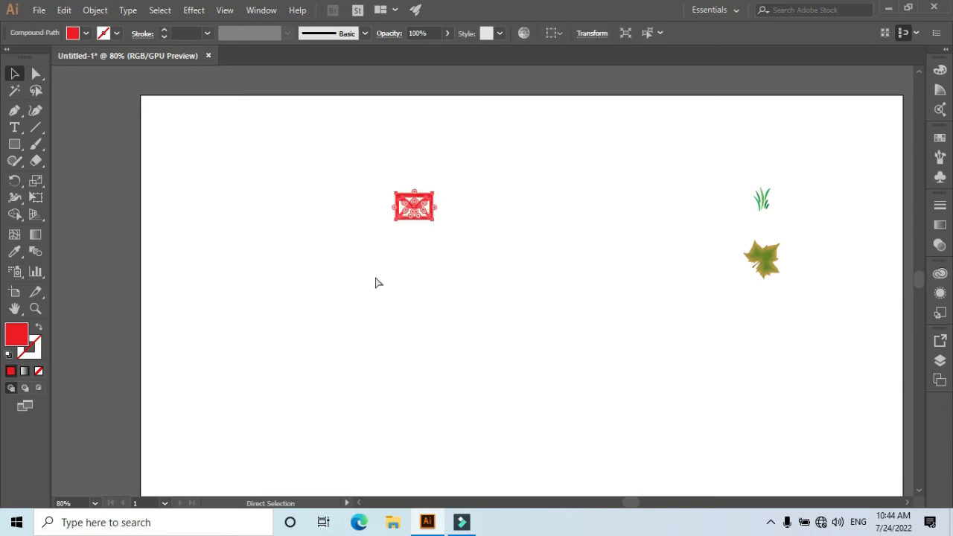
{"action": "key", "text": "ctrl+z"}
{"action": "key", "text": "ctrl+z"}
{"action": "key", "text": "ctrl+z"}
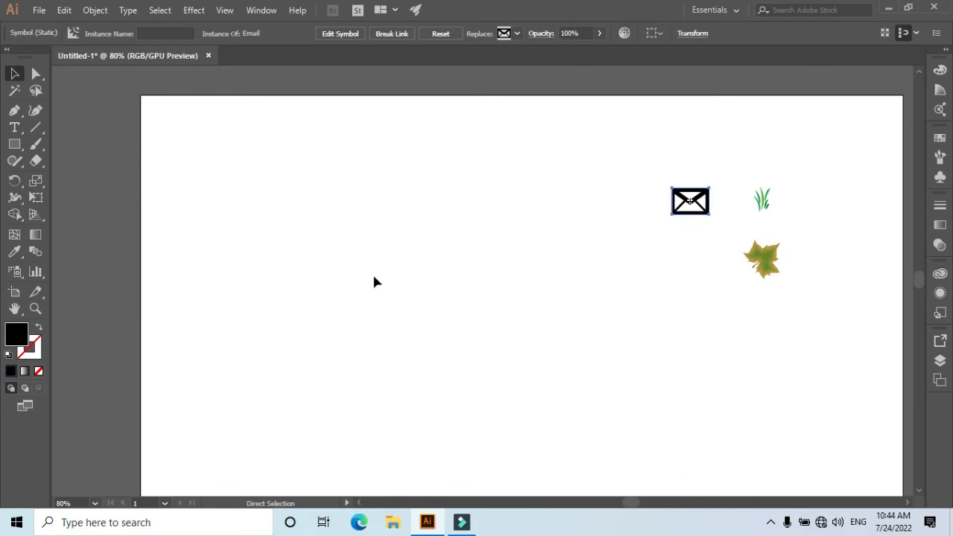
{"action": "left_click", "coordinate": [498, 295]}
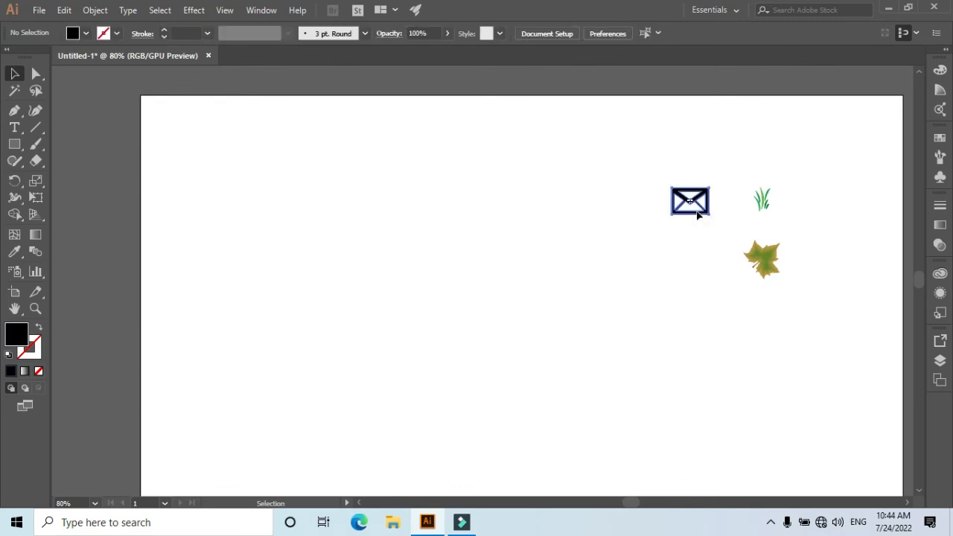
- Move the envelope symbol to the open area left of the artboard's centre and break its link to the symbol
{"action": "left_click_drag", "start_coordinate": [701, 216], "coordinate": [437, 242]}
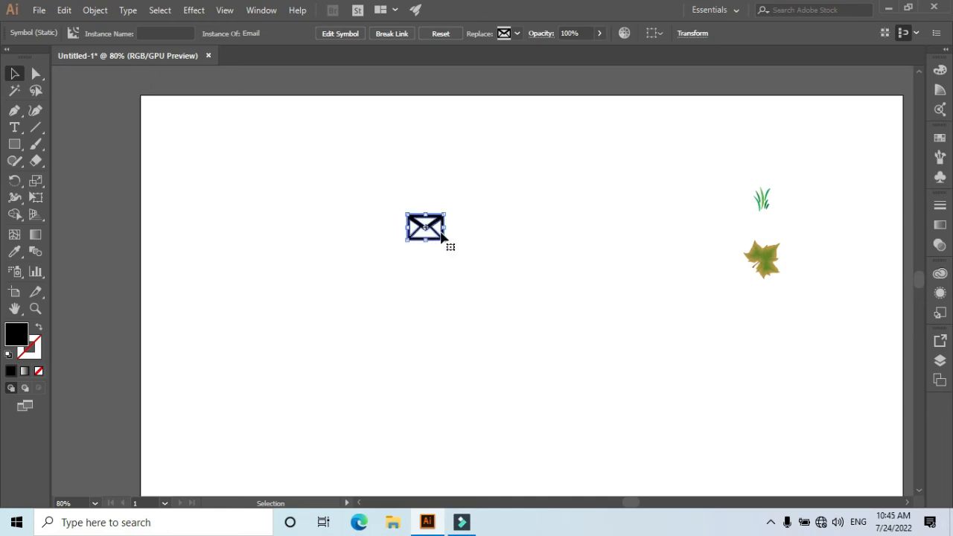
{"action": "left_click", "coordinate": [498, 195]}
{"action": "left_click", "coordinate": [441, 227]}
{"action": "left_click", "coordinate": [395, 34]}
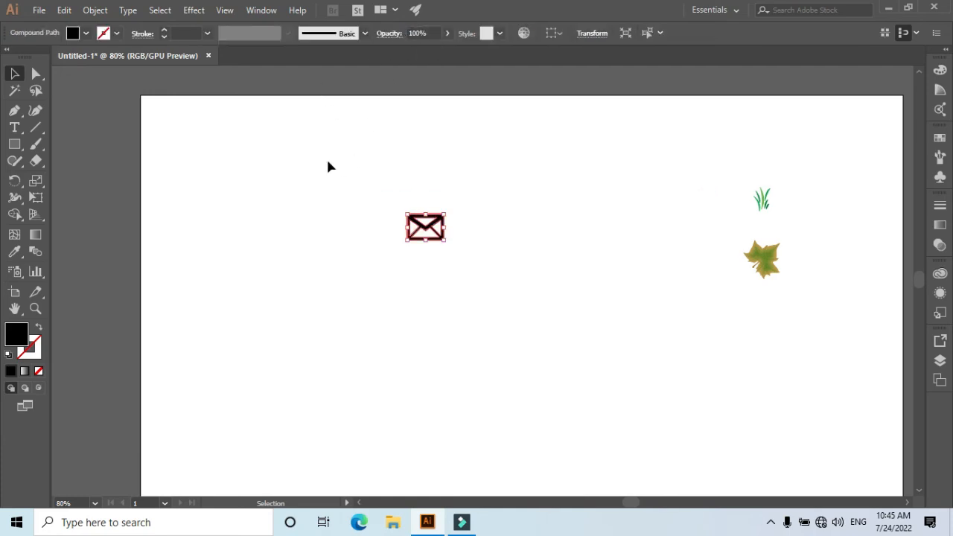
- Fill the unlinked envelope icon with the pure blue swatch, move it up and to the right, and deselect it
{"action": "left_click", "coordinate": [456, 254]}
{"action": "left_click", "coordinate": [443, 241]}
{"action": "left_click", "coordinate": [87, 33]}
{"action": "left_click", "coordinate": [88, 56]}
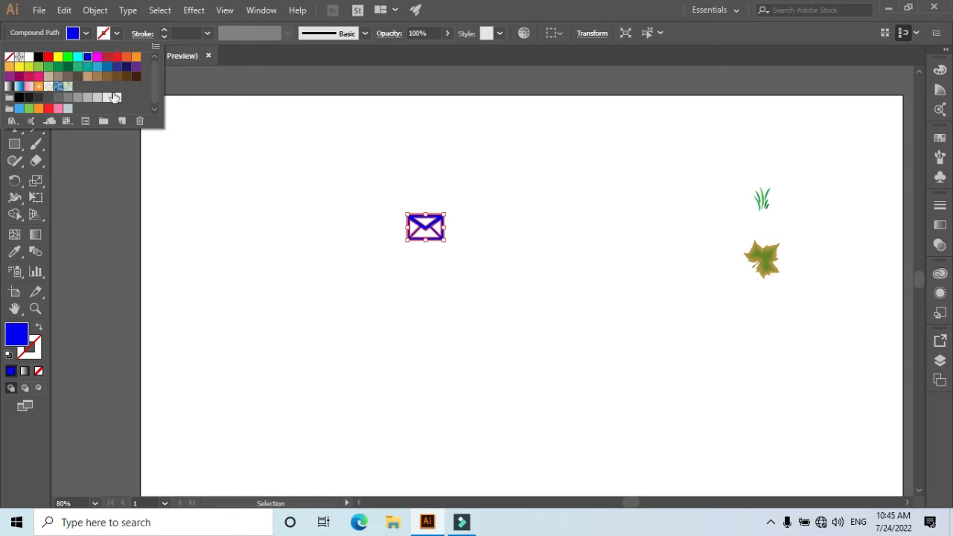
{"action": "left_click", "coordinate": [282, 184]}
{"action": "left_click", "coordinate": [282, 185]}
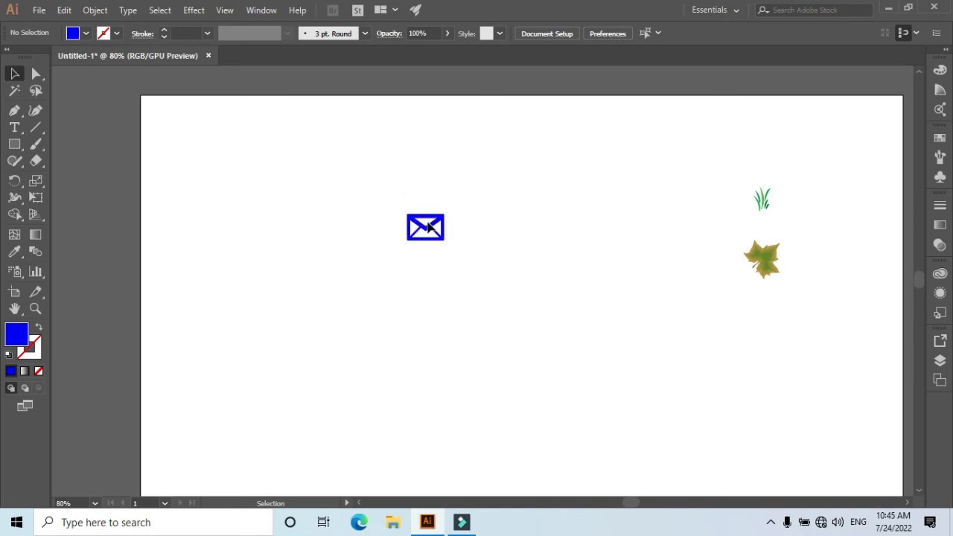
{"action": "left_click_drag", "start_coordinate": [422, 226], "coordinate": [518, 195]}
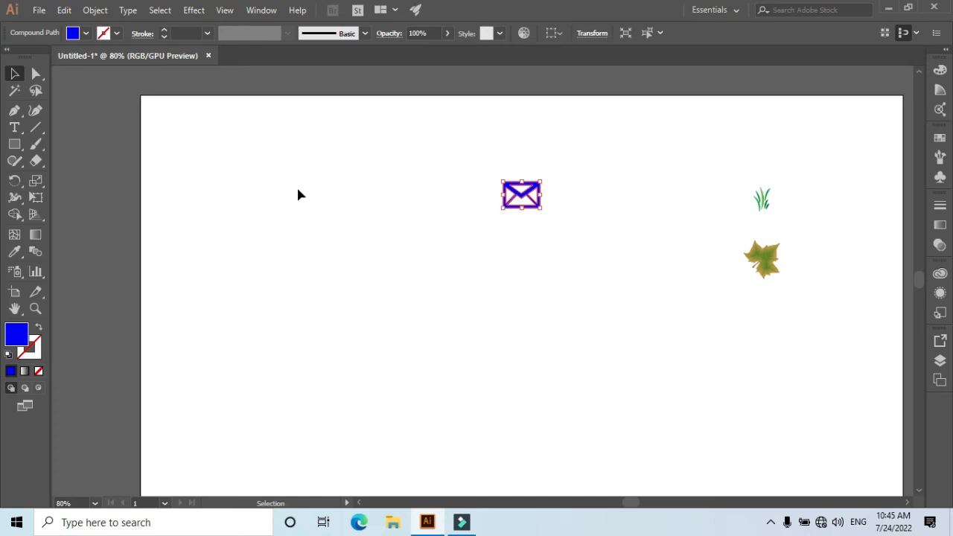
{"action": "left_click", "coordinate": [209, 195]}
- Open the Web Icons symbol library and enlarge its panel until all its icons show
{"action": "left_click", "coordinate": [261, 10]}
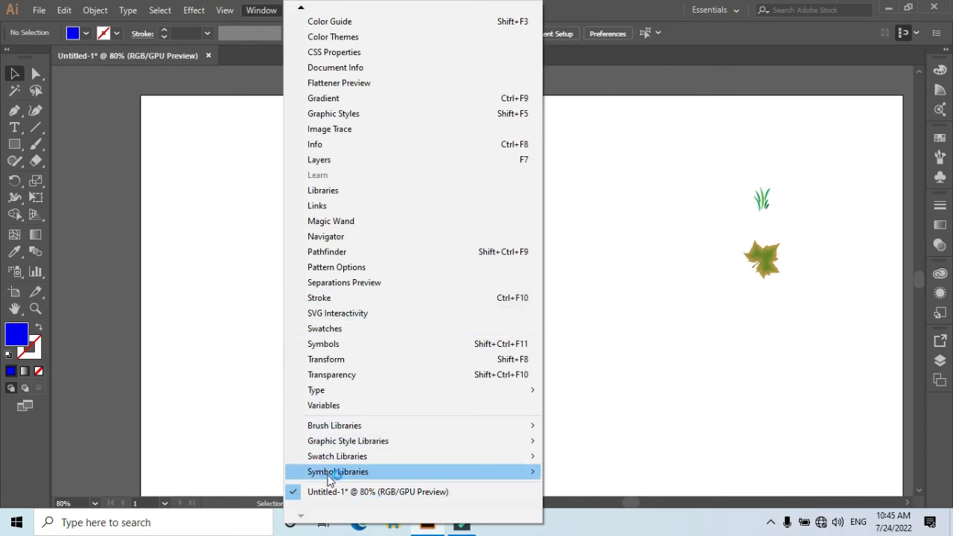
{"action": "mouse_move", "coordinate": [346, 477]}
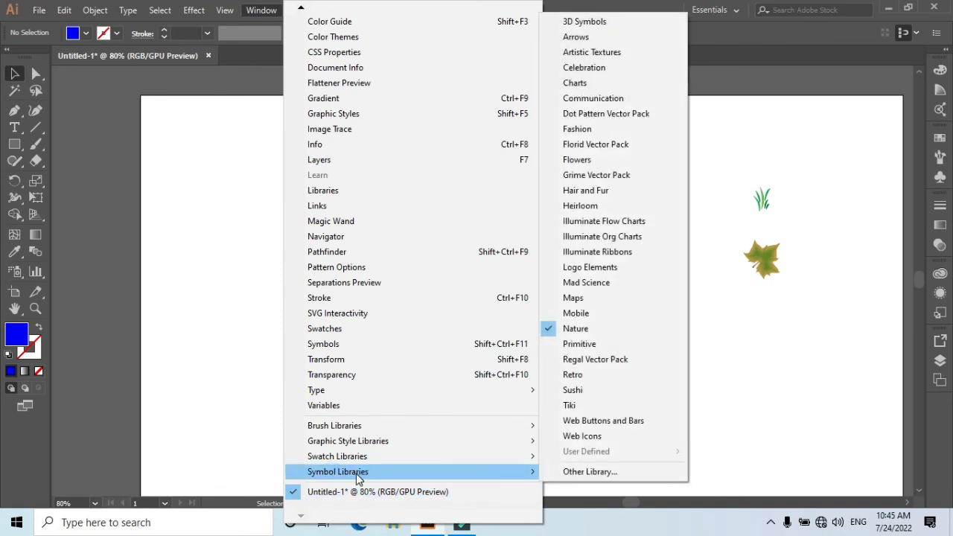
{"action": "left_click", "coordinate": [607, 439]}
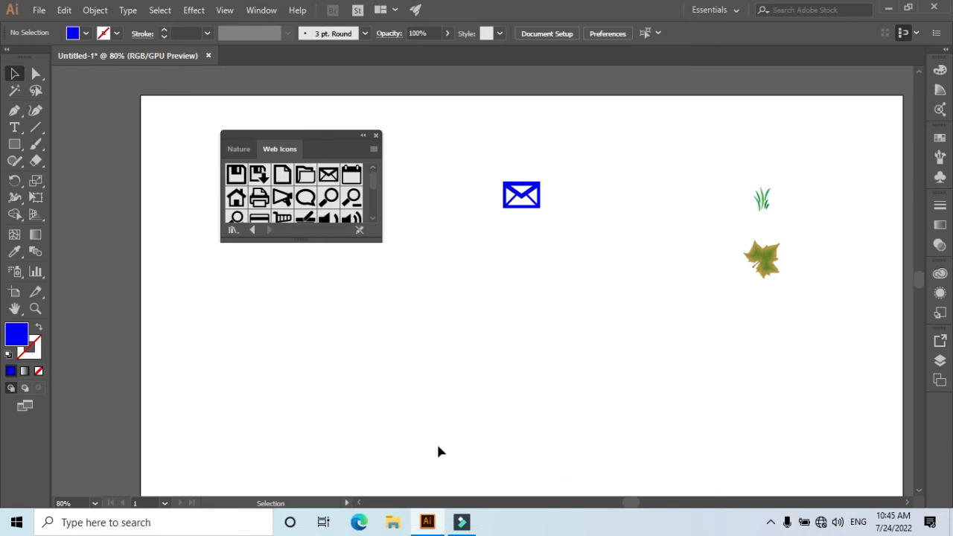
{"action": "left_click_drag", "start_coordinate": [376, 233], "coordinate": [483, 409]}
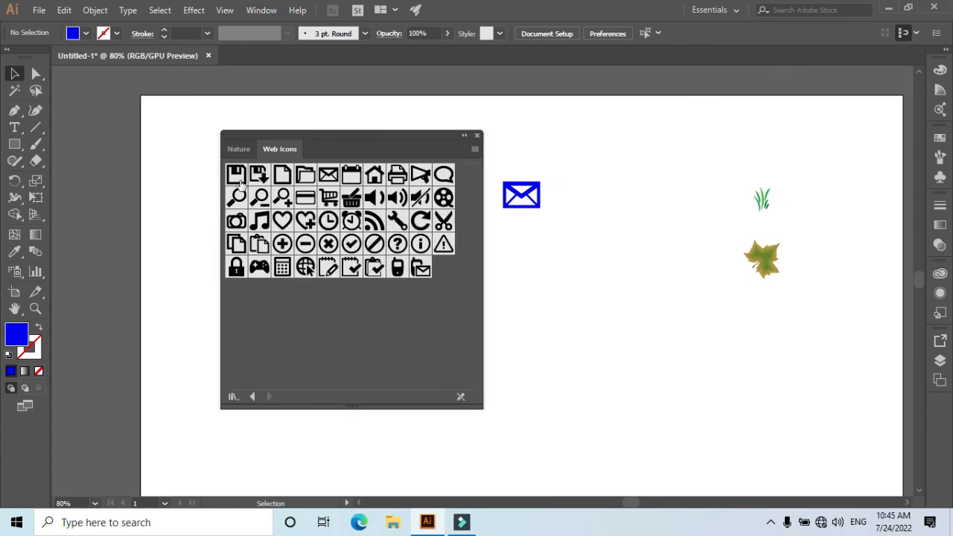
- Place the floppy disk, blank page, magnifier and Calculator symbols in the open area between the library and the leaf
{"action": "left_click_drag", "start_coordinate": [239, 179], "coordinate": [618, 171]}
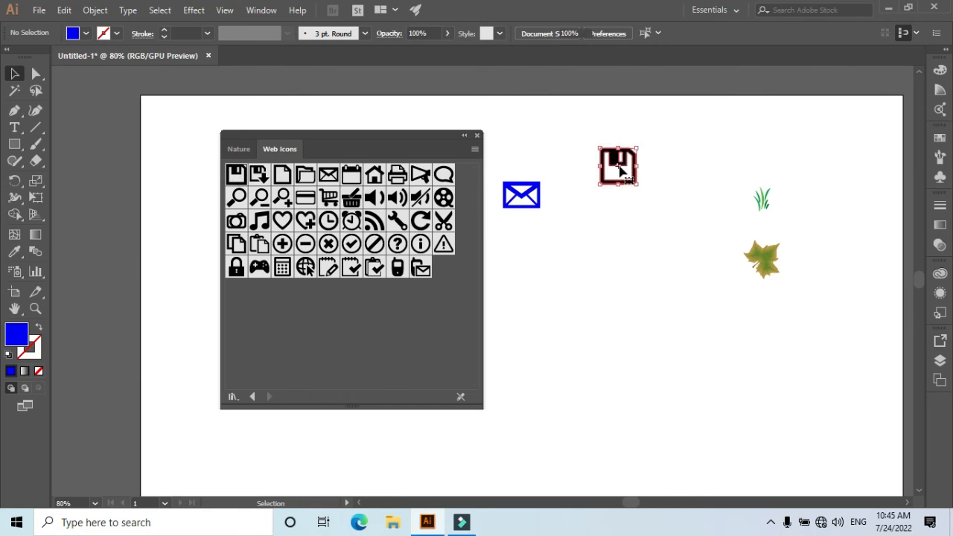
{"action": "left_click_drag", "start_coordinate": [283, 175], "coordinate": [668, 275]}
{"action": "left_click_drag", "start_coordinate": [252, 207], "coordinate": [593, 301]}
{"action": "left_click_drag", "start_coordinate": [283, 267], "coordinate": [557, 364]}
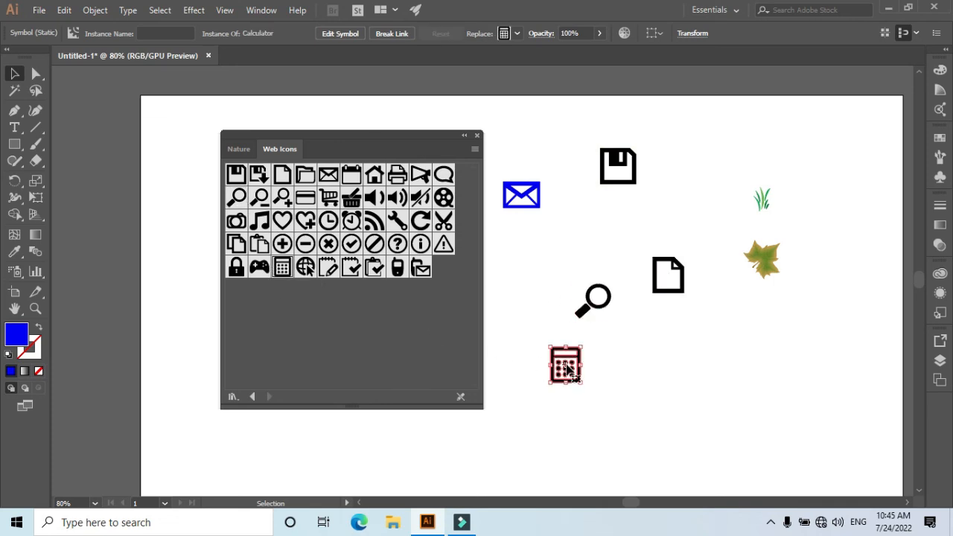
- Place the RSS 2 symbol below the blue envelope, Volume High above it, and the Favorite heart below the floppy disk
{"action": "left_click_drag", "start_coordinate": [543, 251], "coordinate": [543, 251]}
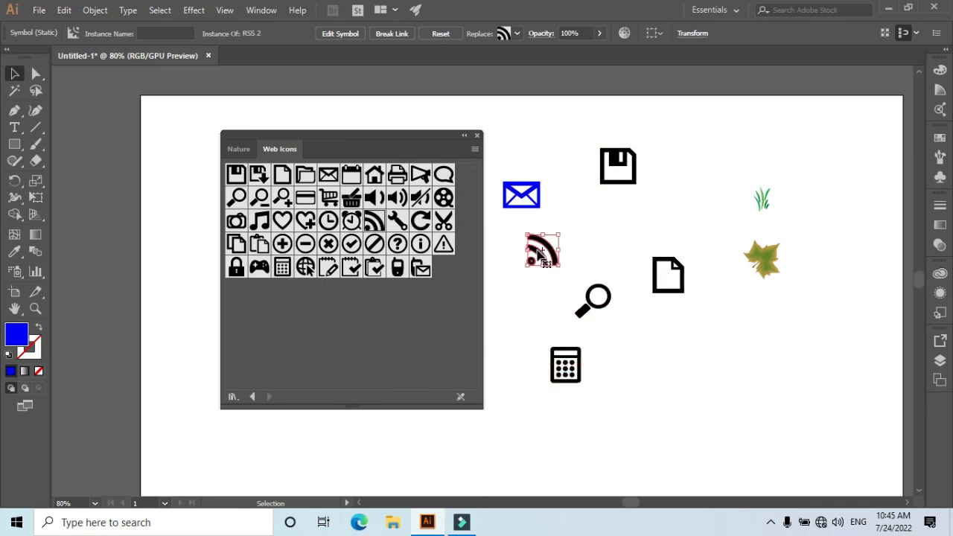
{"action": "left_click_drag", "start_coordinate": [403, 202], "coordinate": [521, 141]}
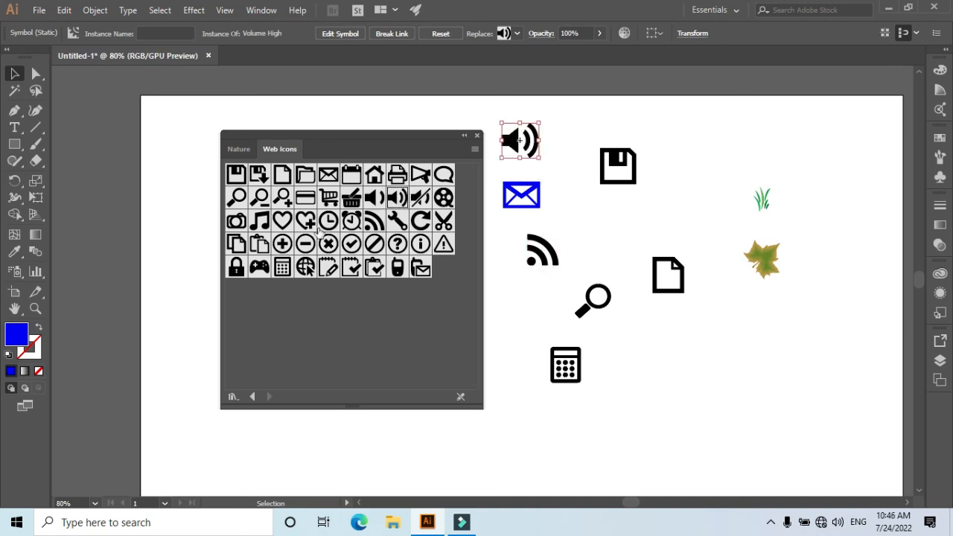
{"action": "left_click_drag", "start_coordinate": [288, 223], "coordinate": [623, 225]}
{"action": "scroll", "coordinate": [693, 351], "scroll_direction": "down", "scroll_amount": 1}
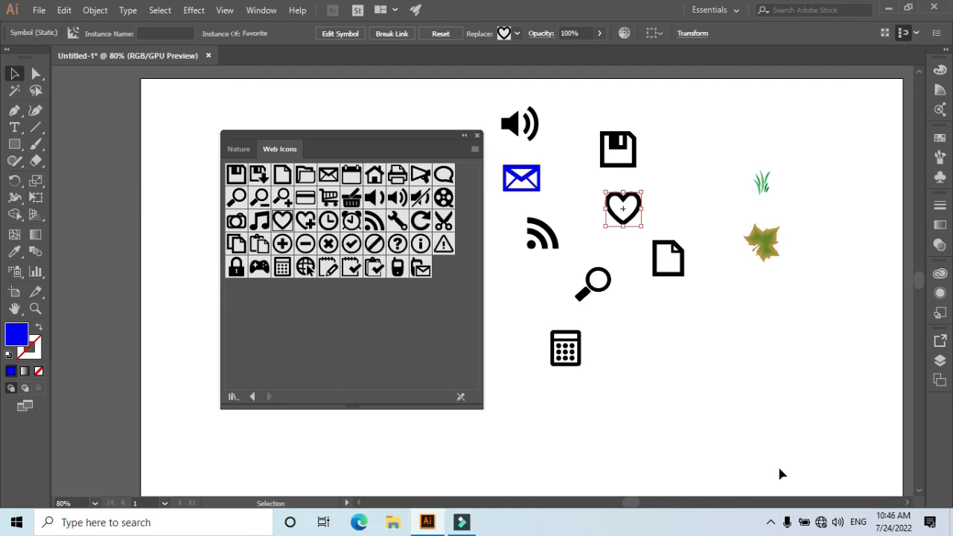
{"action": "left_click", "coordinate": [771, 524]}
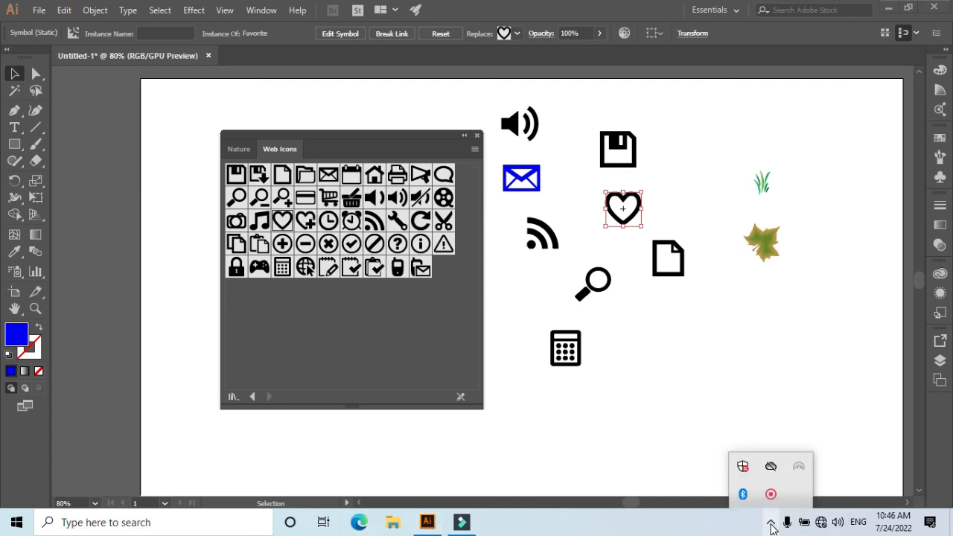
{"action": "right_click", "coordinate": [773, 496]}
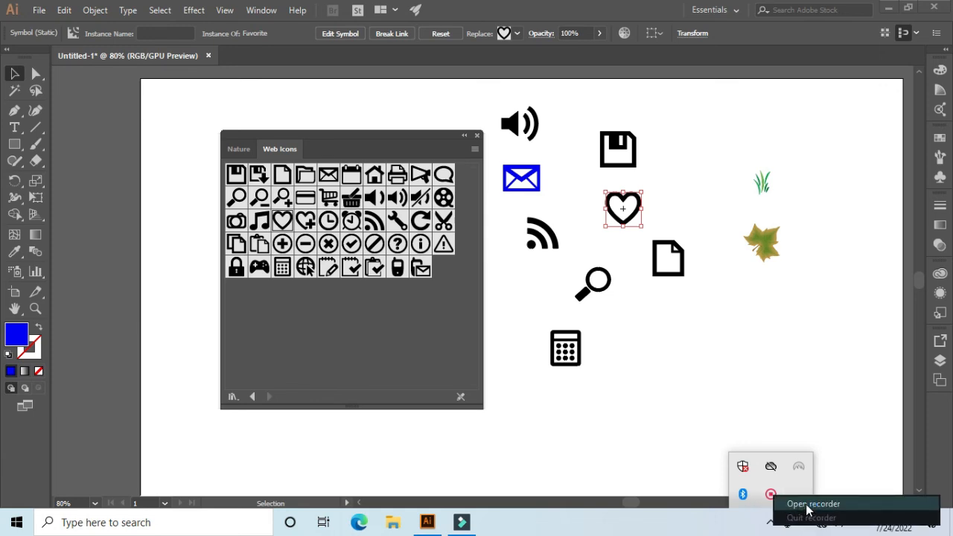
{"action": "left_click", "coordinate": [809, 509]}
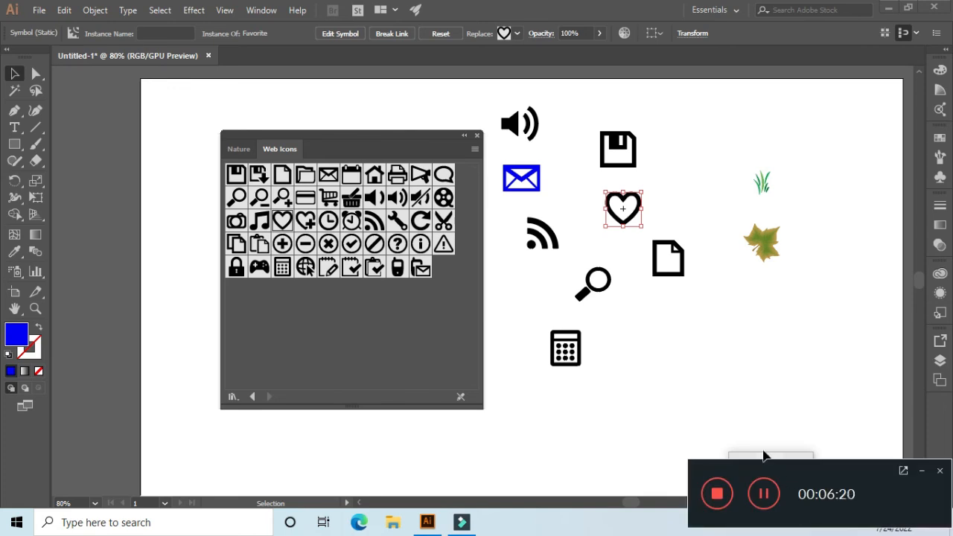